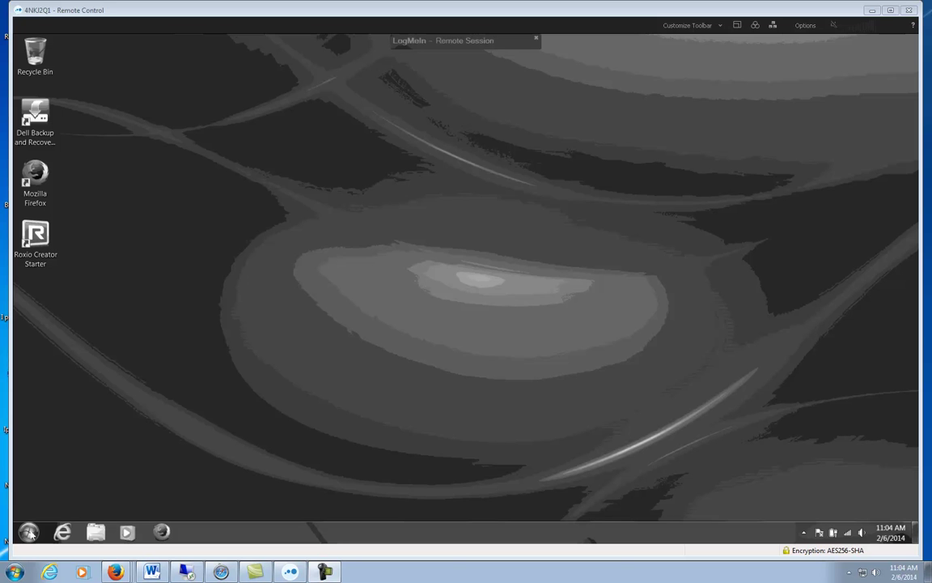
Step: Drag Microsoft Office Outlook 2003 from Start > All Programs > Microsoft Office onto the desktop, under the existing icons
{"action": "left_click", "coordinate": [28, 532]}
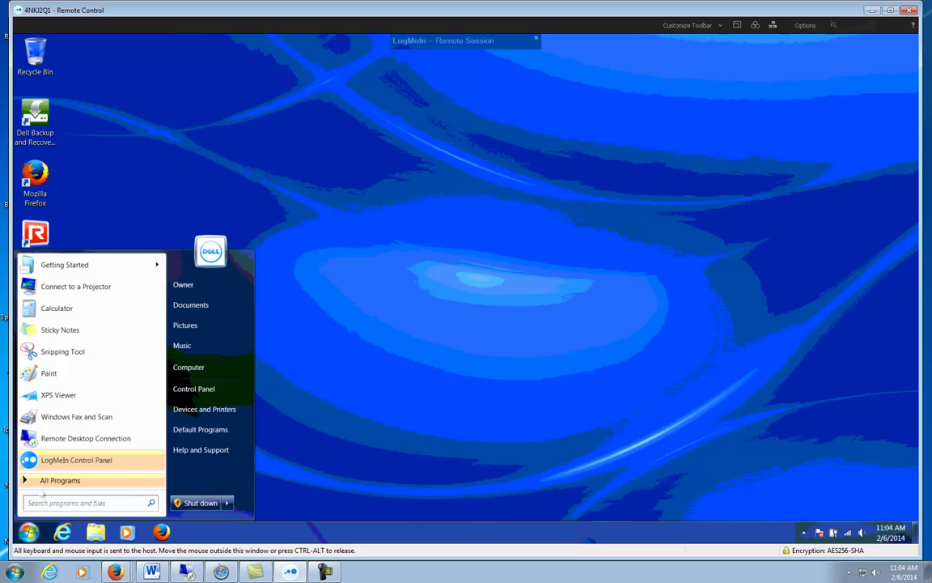
{"action": "left_click", "coordinate": [55, 484]}
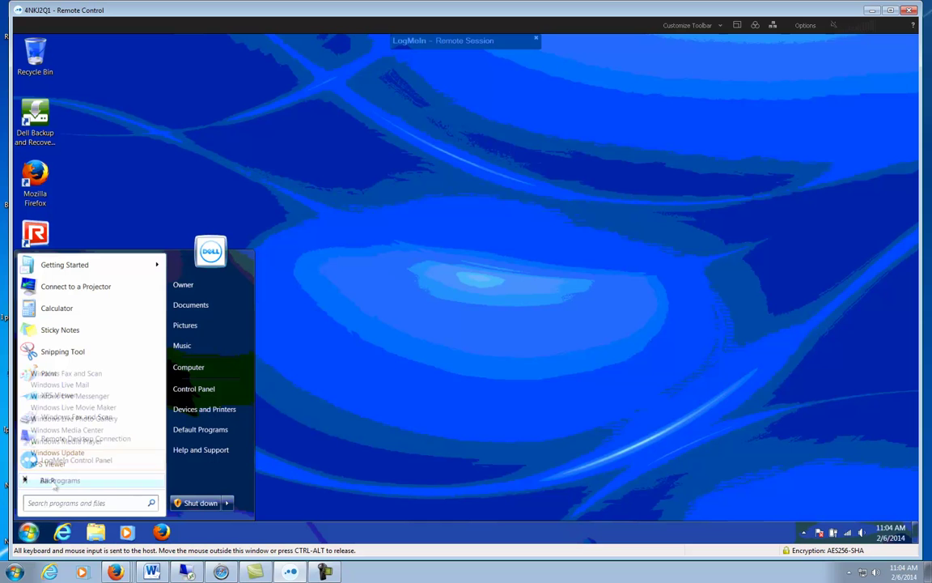
{"action": "left_click", "coordinate": [55, 483]}
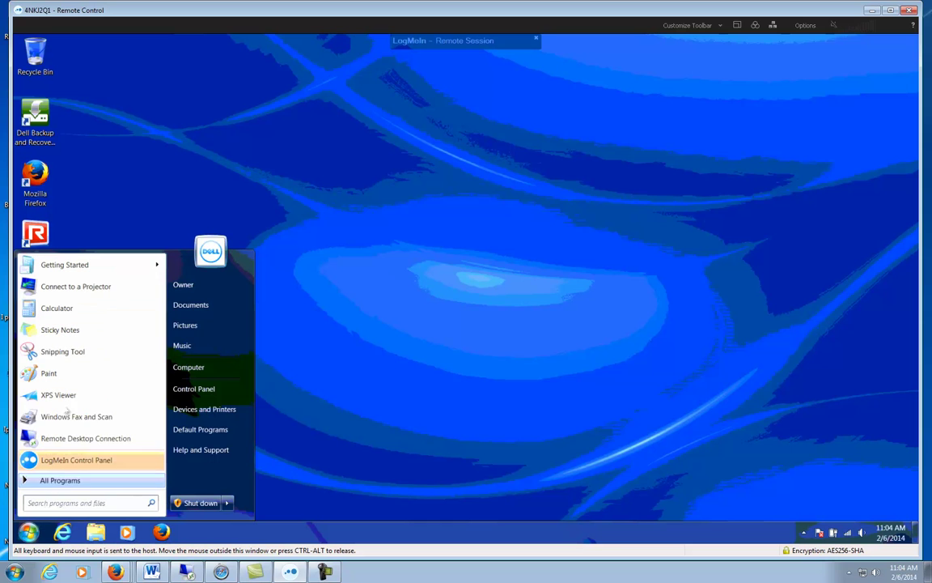
{"action": "left_click", "coordinate": [68, 481]}
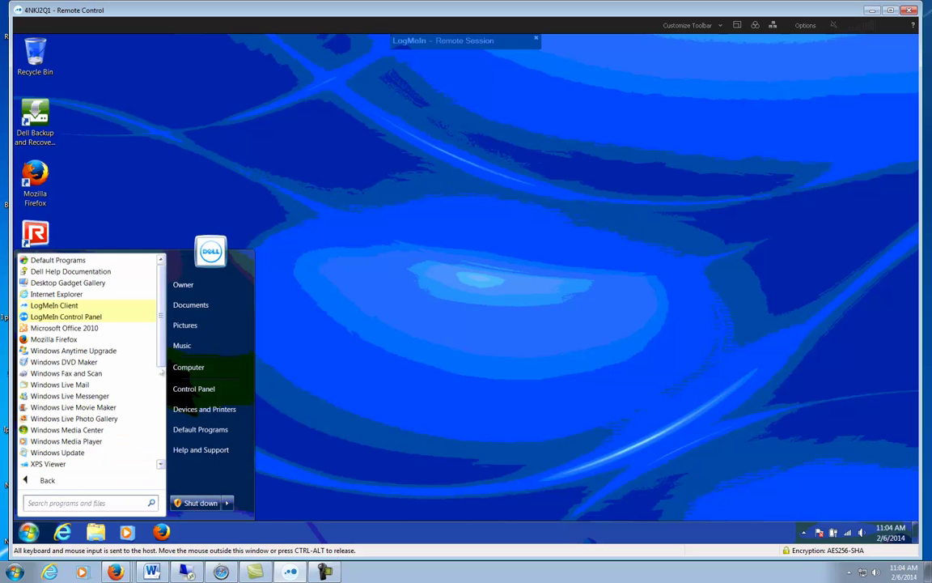
{"action": "left_click_drag", "start_coordinate": [166, 359], "coordinate": [156, 435]}
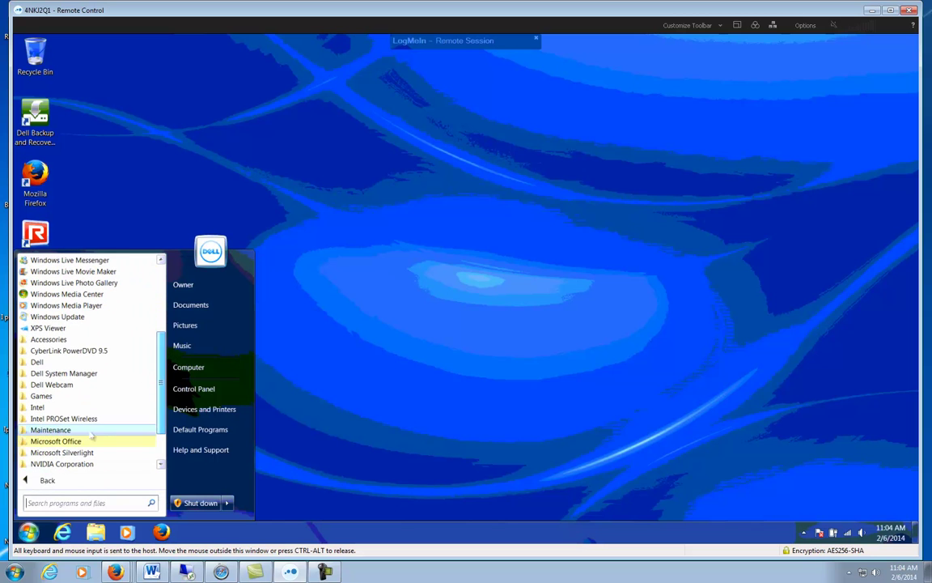
{"action": "left_click", "coordinate": [56, 441]}
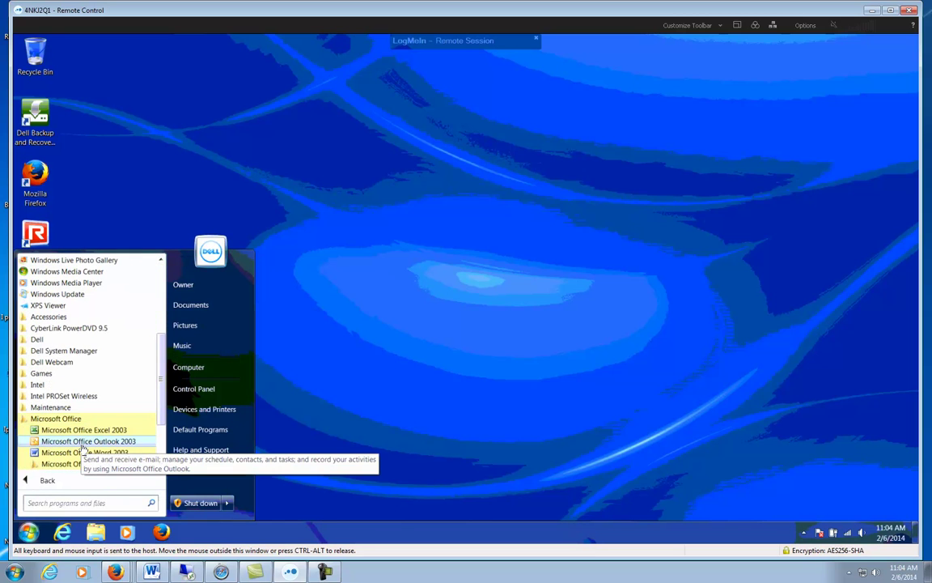
{"action": "left_click_drag", "start_coordinate": [417, 362], "coordinate": [386, 362]}
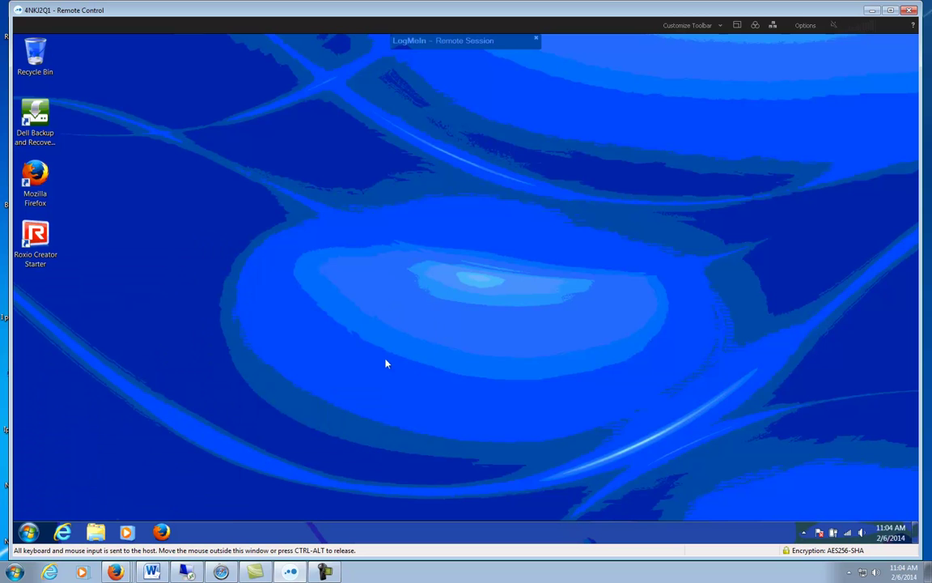
{"action": "left_click_drag", "start_coordinate": [96, 287], "coordinate": [34, 299]}
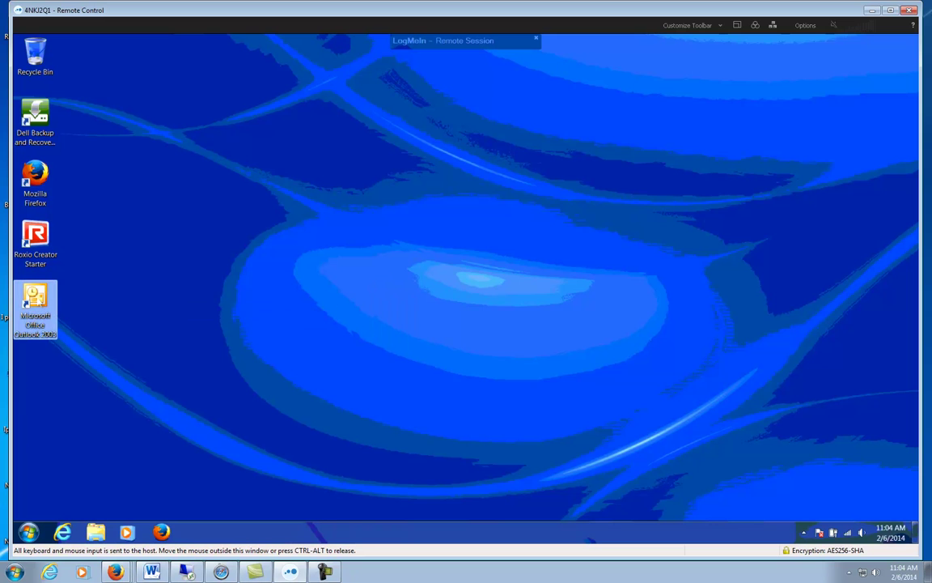
Step: Launch Outlook 2003 from the desktop shortcut, opt to configure an e-mail account, and pick IMAP
{"action": "double_click", "coordinate": [37, 301]}
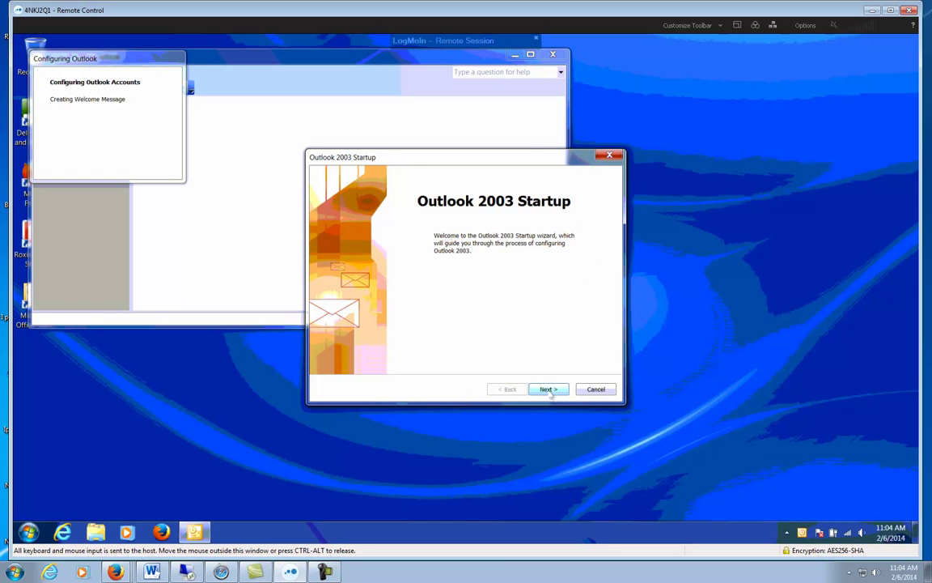
{"action": "left_click", "coordinate": [549, 390]}
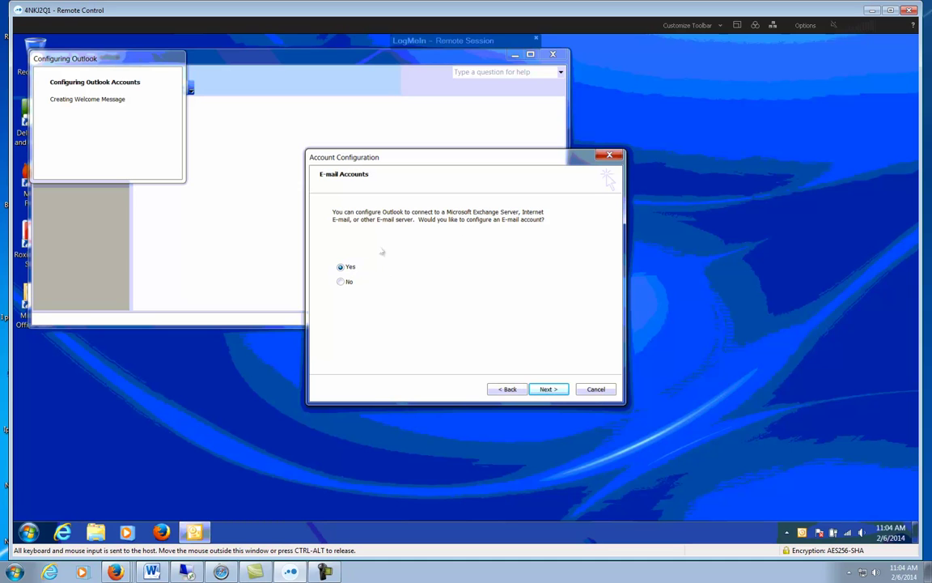
{"action": "left_click", "coordinate": [554, 390]}
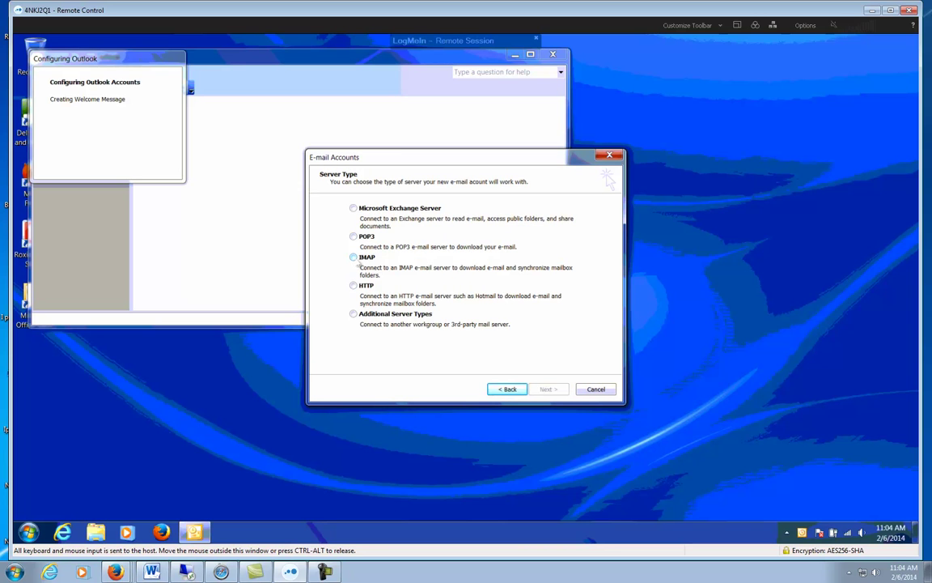
{"action": "left_click", "coordinate": [353, 257]}
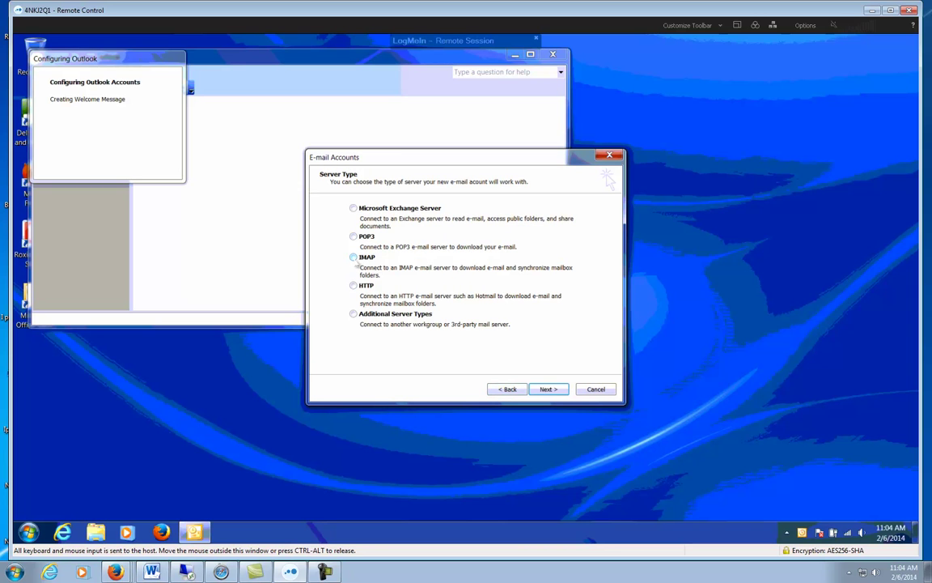
Step: On the IMAP settings page, enter the user's display name and e-mail address
{"action": "left_click", "coordinate": [549, 390]}
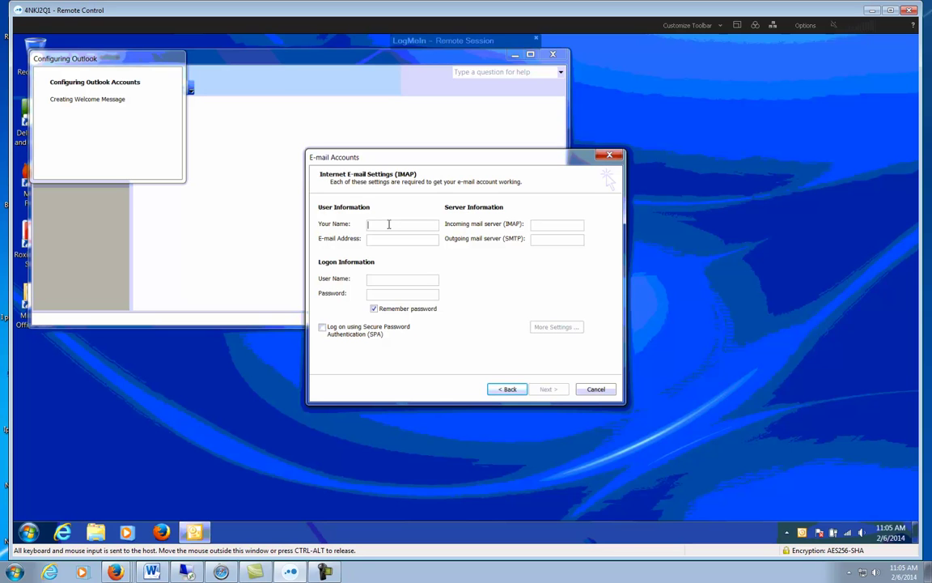
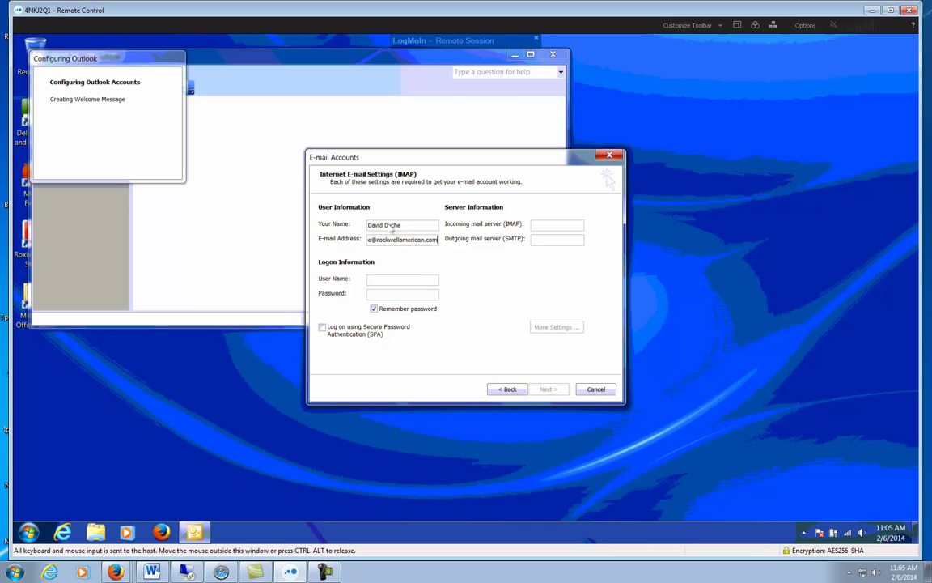
Step: Set incoming and outgoing servers to mail.rockwellamerican.com and enter the account password
{"action": "left_click", "coordinate": [546, 225]}
{"action": "type", "text": "mail.rockwell"}
{"action": "key", "text": "BackSpace"}
{"action": "type", "text": "llamerican.commail."}
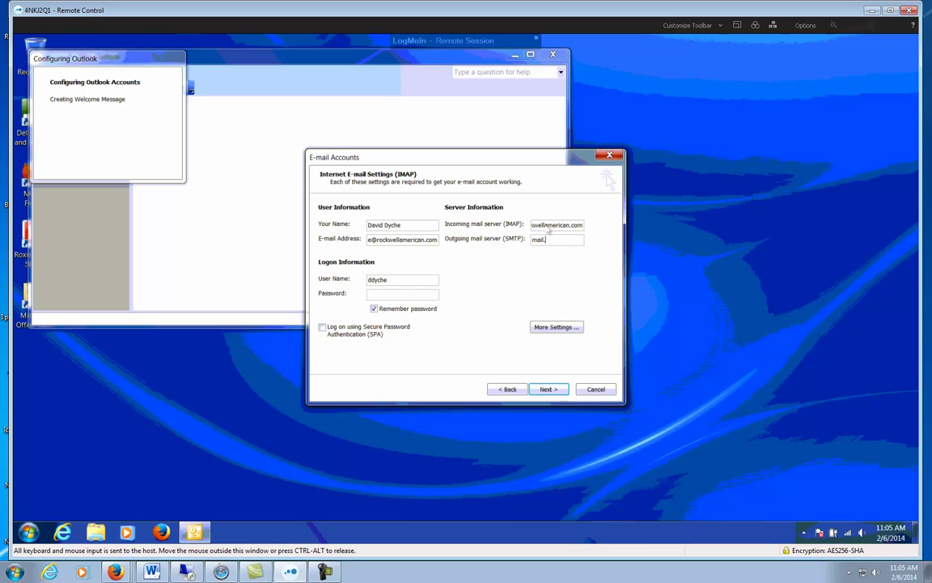
{"action": "type", "text": "ro"}
{"action": "type", "text": "ckwellamerican.com"}
{"action": "left_click", "coordinate": [402, 296]}
{"action": "type", "text": "************"}
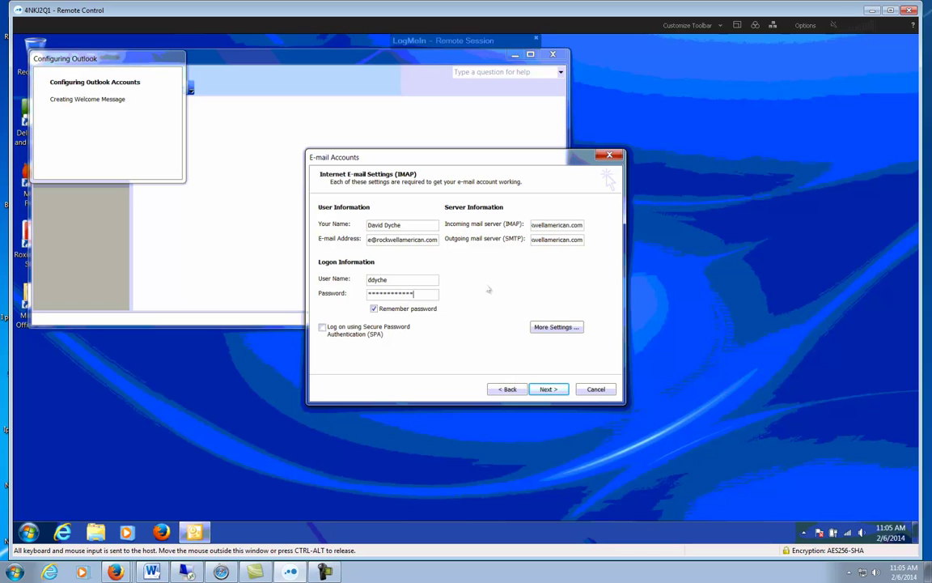
Step: In More Settings, turn on 'My outgoing server (SMTP) requires authentication'
{"action": "left_click", "coordinate": [556, 327]}
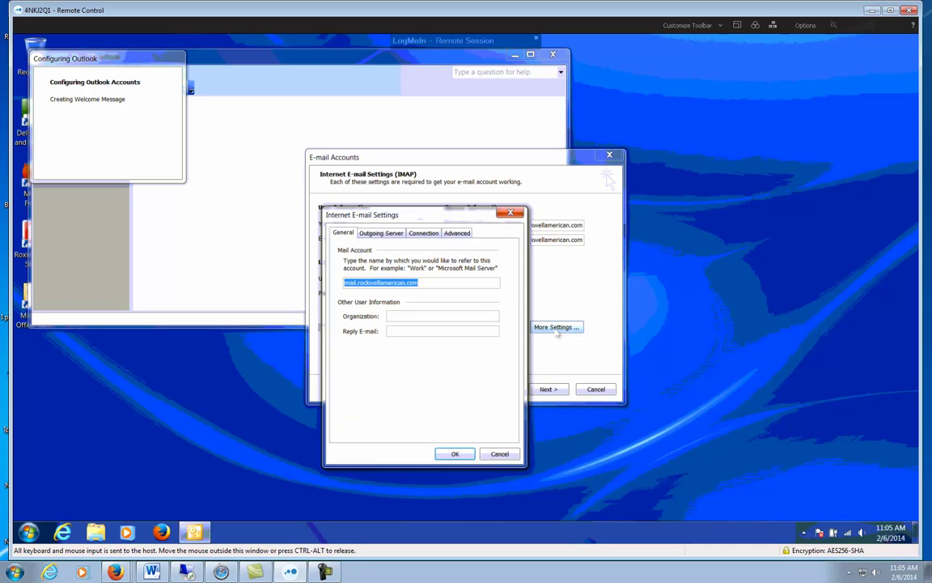
{"action": "left_click", "coordinate": [379, 233]}
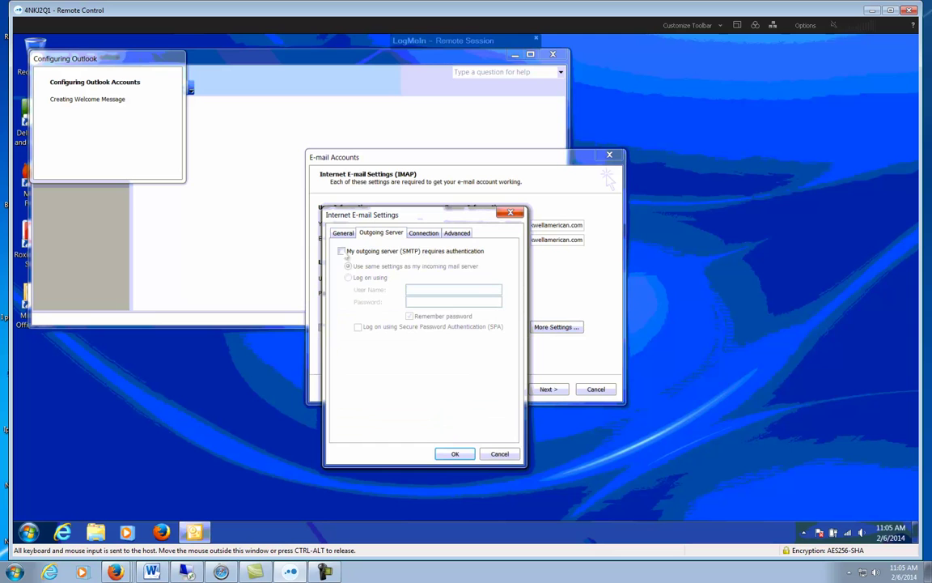
{"action": "left_click", "coordinate": [342, 251]}
Step: Enable SSL for both IMAP and SMTP servers, change the SMTP port from 25 to 465, and confirm
{"action": "left_click", "coordinate": [456, 233]}
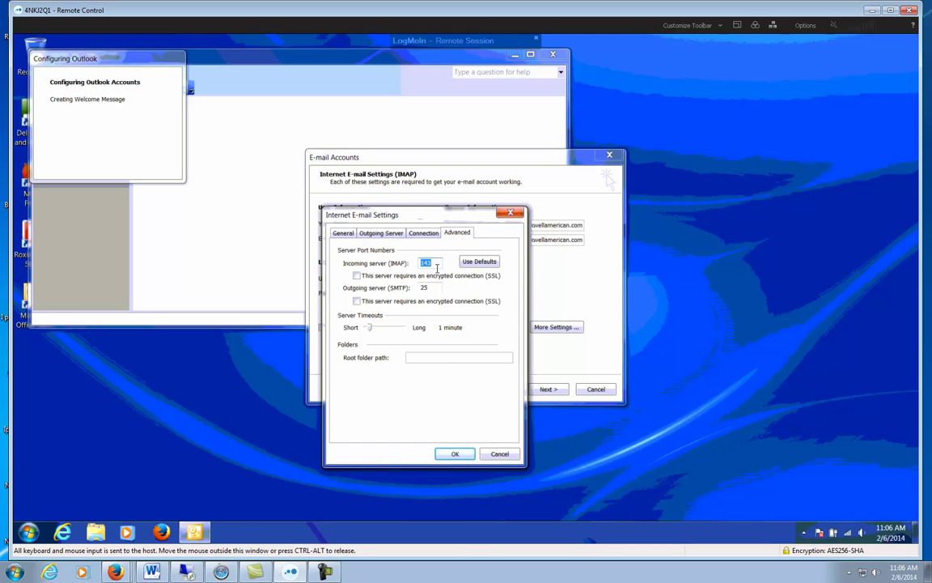
{"action": "left_click", "coordinate": [357, 275]}
{"action": "left_click", "coordinate": [357, 301]}
{"action": "double_click", "coordinate": [434, 290]}
{"action": "type", "text": "465"}
{"action": "left_click", "coordinate": [454, 454]}
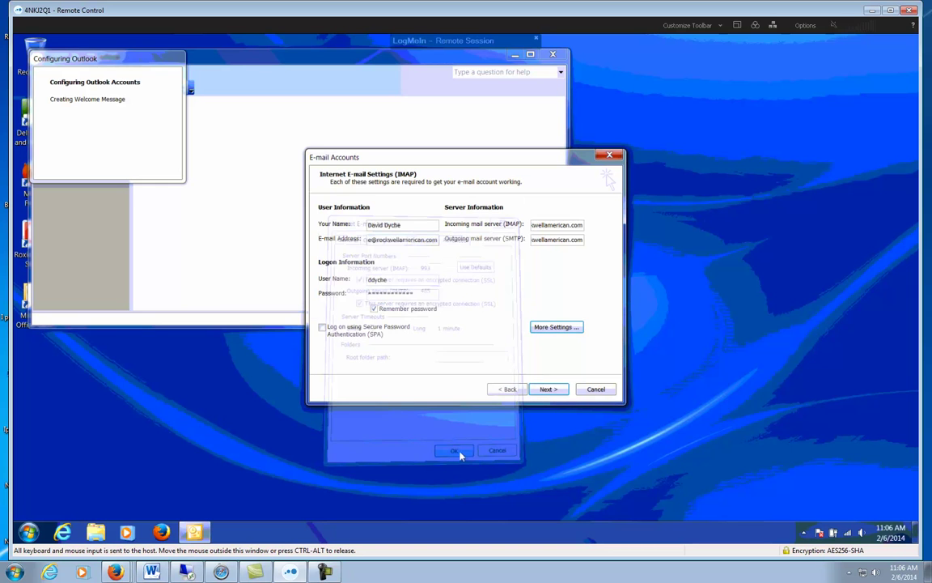
Step: Advance to the Congratulations page and finish the account wizard
{"action": "left_click", "coordinate": [549, 389]}
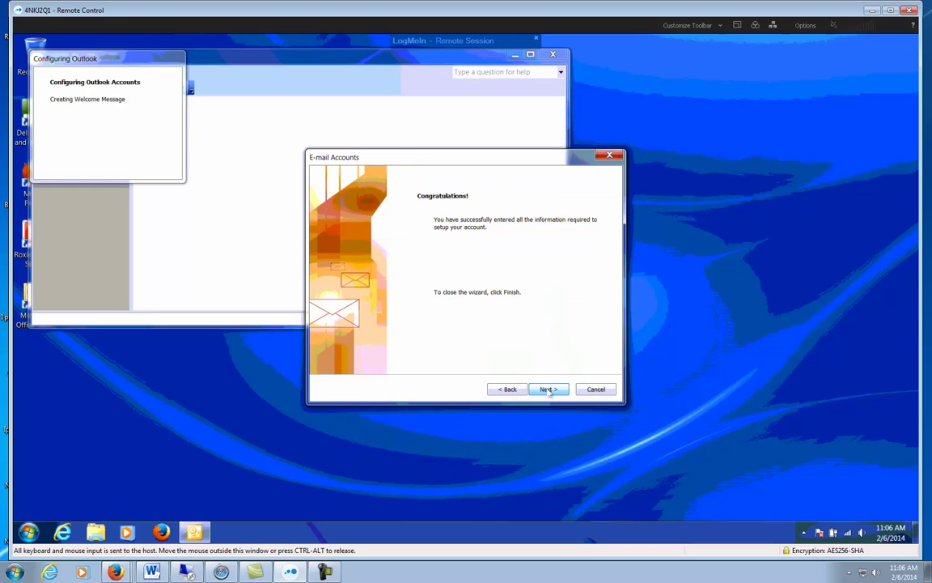
{"action": "left_click", "coordinate": [549, 390]}
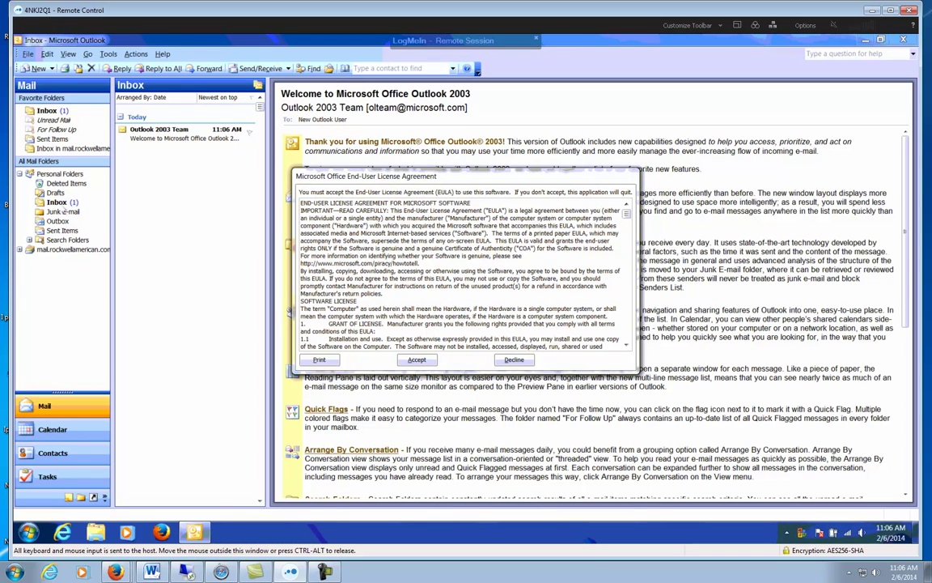
Step: Accept the EULA, activate Office Basic Edition 2003 over the Internet, and close the activation wizard
{"action": "left_click", "coordinate": [419, 360]}
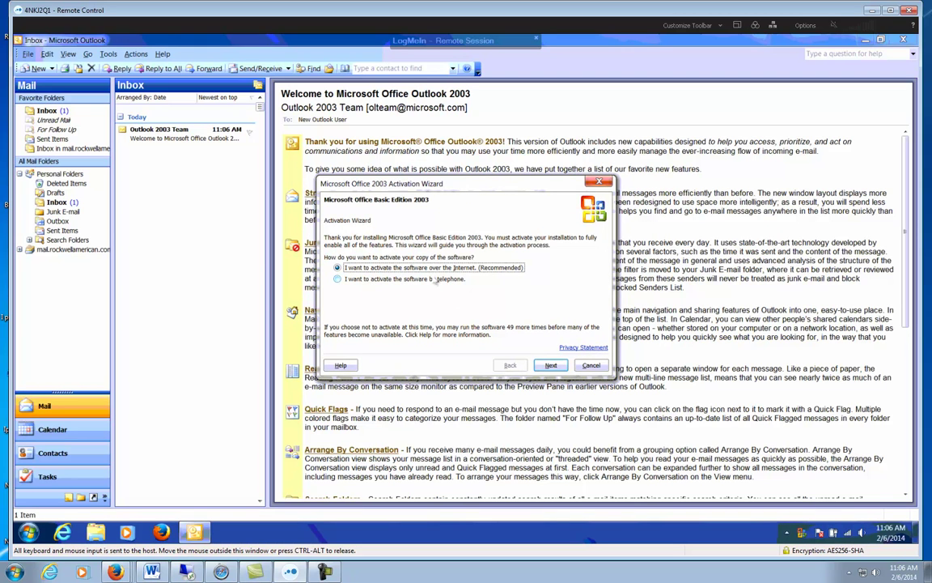
{"action": "left_click", "coordinate": [550, 365]}
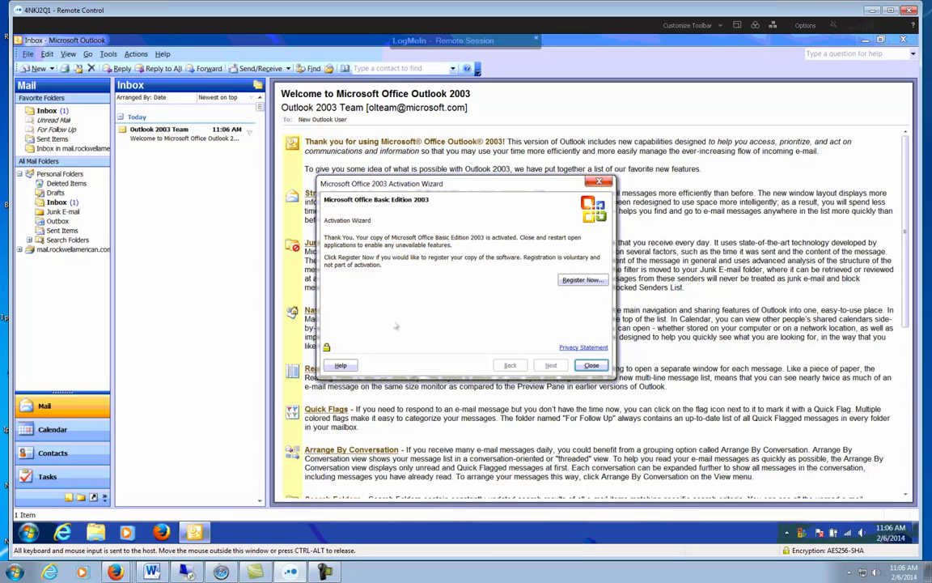
{"action": "left_click", "coordinate": [591, 365]}
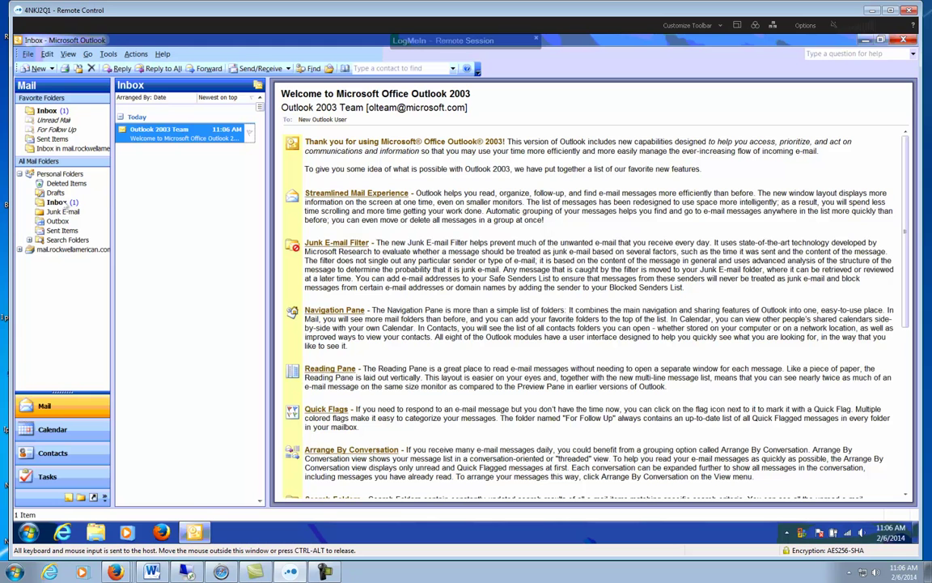
Step: Browse the Inbox, Outbox and Personal Folders' Outlook Today summary, then return to the Inbox
{"action": "left_click", "coordinate": [46, 110]}
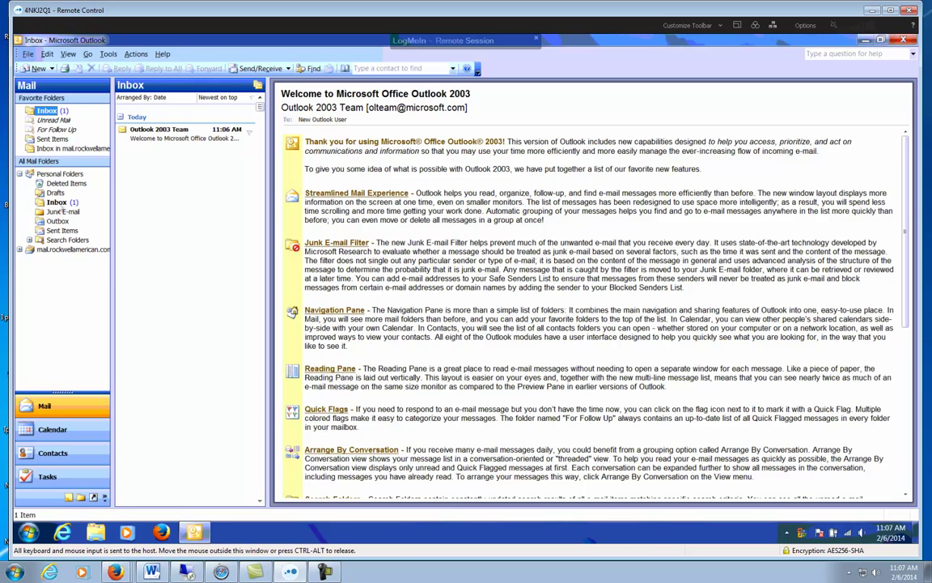
{"action": "left_click", "coordinate": [56, 202]}
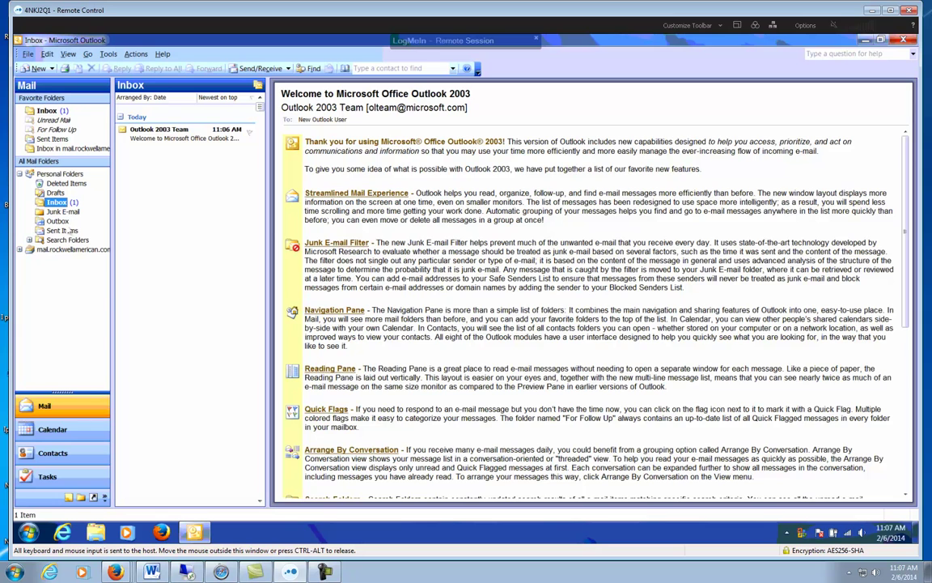
{"action": "left_click", "coordinate": [57, 221]}
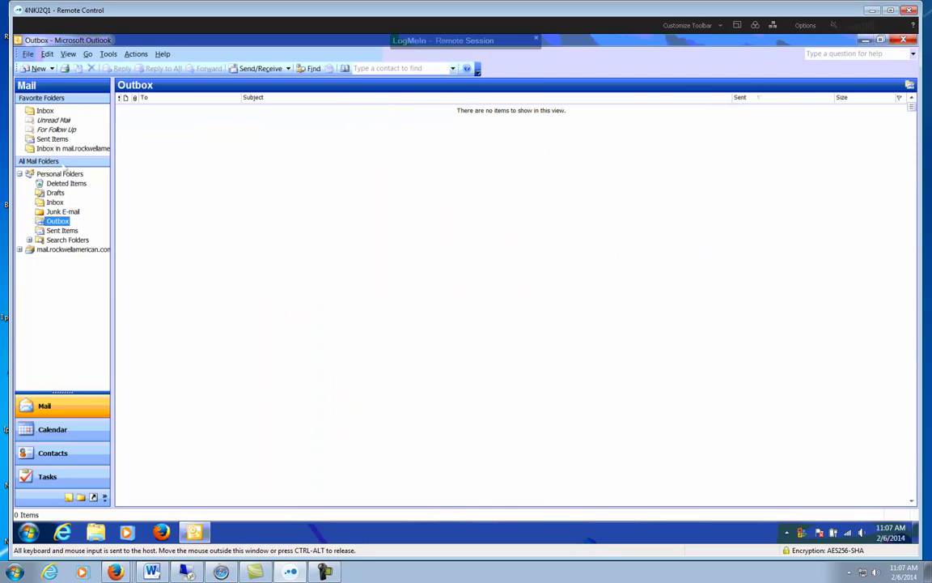
{"action": "left_click", "coordinate": [59, 173]}
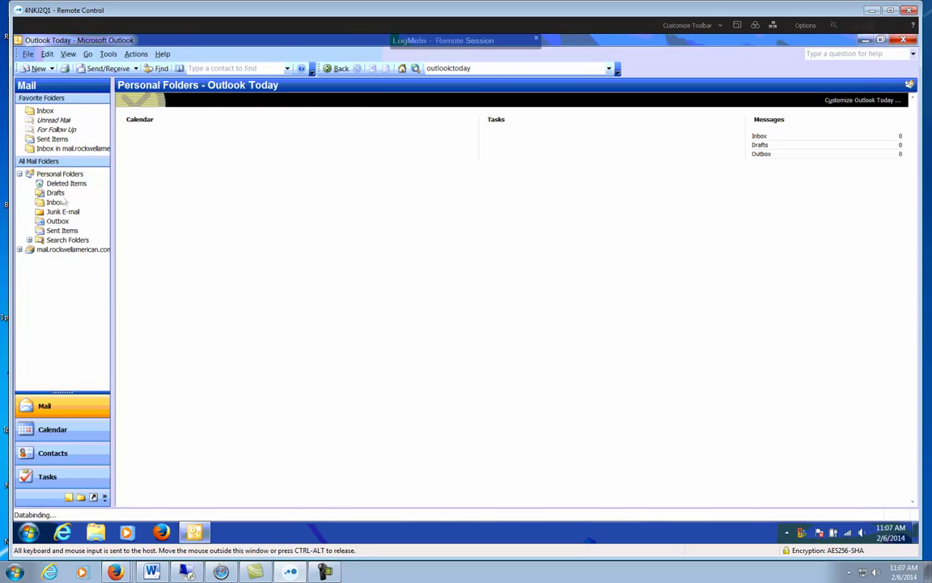
{"action": "left_click", "coordinate": [55, 203]}
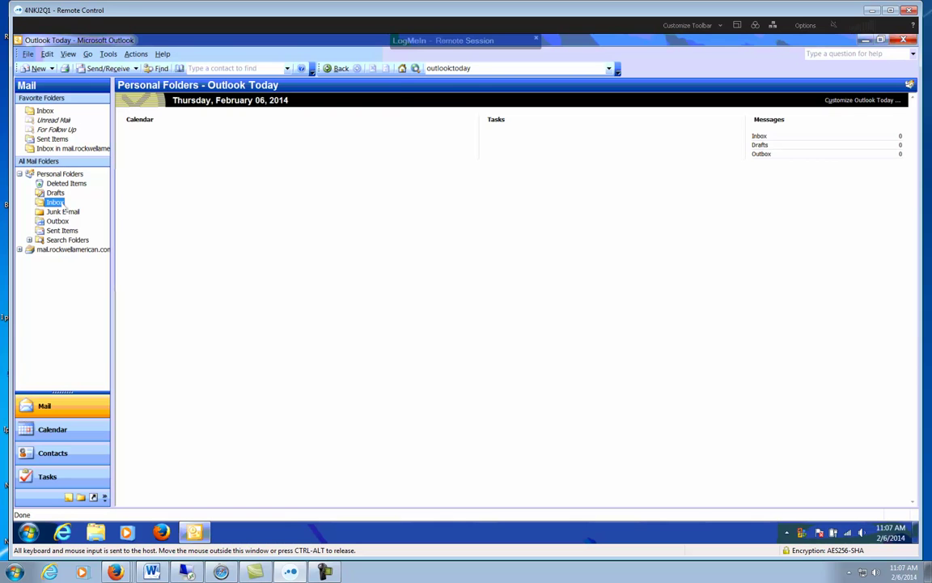